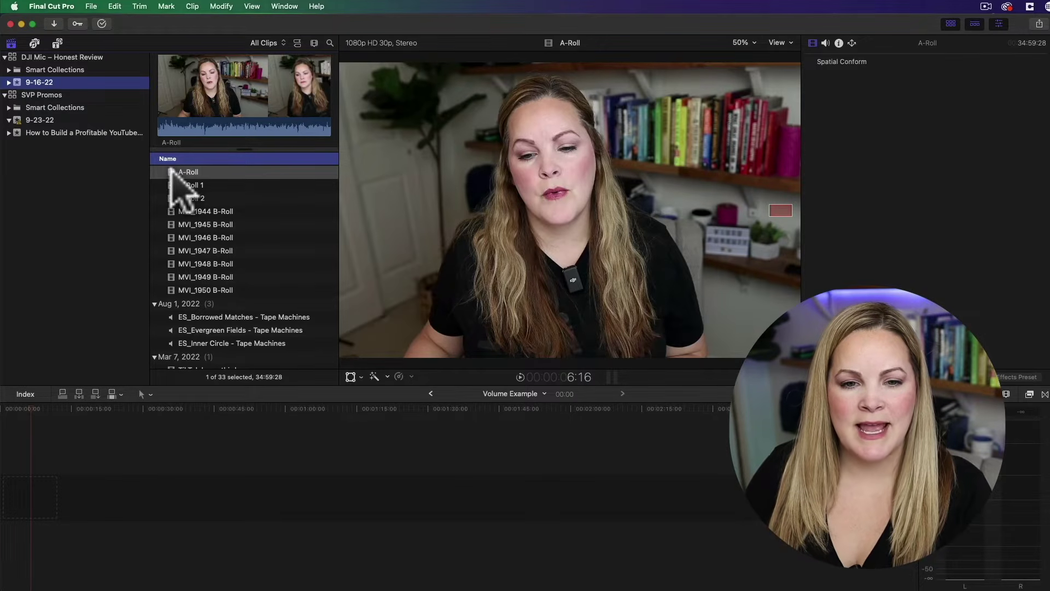
- Add the A-Roll clip to the start of the Volume Example project and place the playhead where speech occurs
left_click_drag(170, 170, 25, 495)
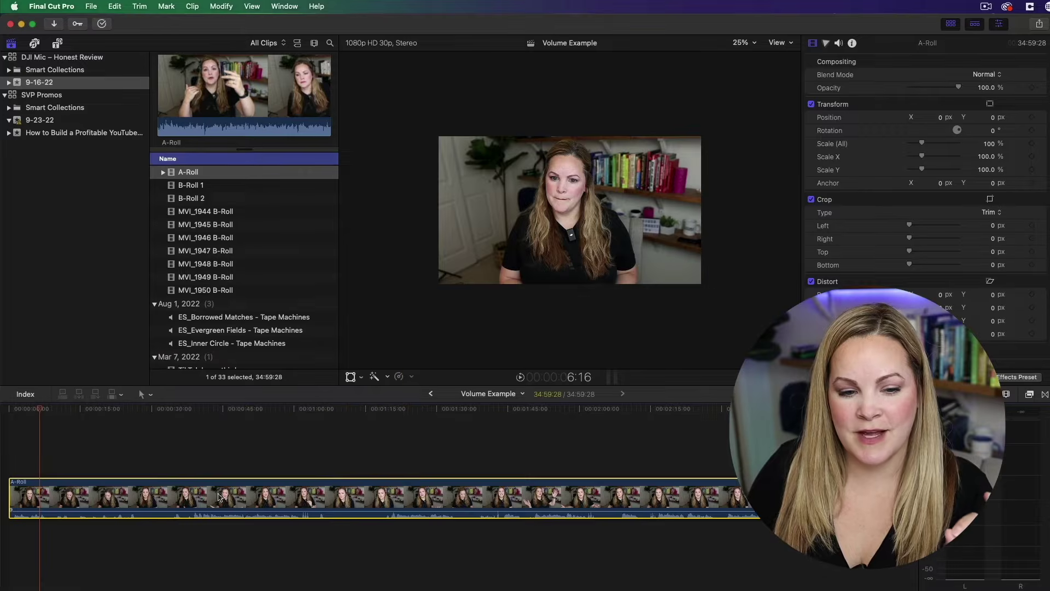
left_click_drag(199, 410, 194, 410)
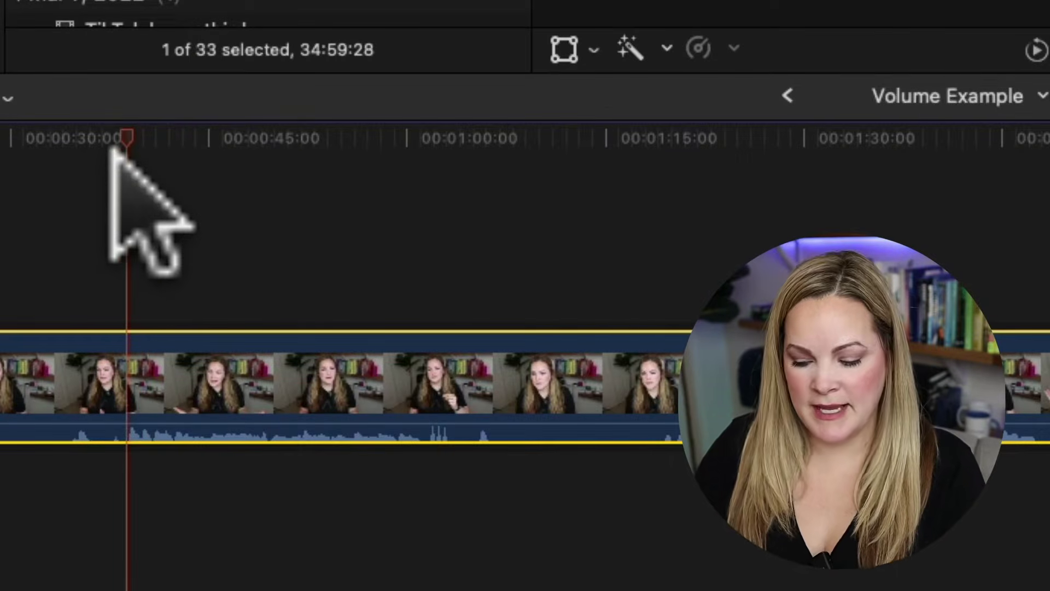
key("super+equal")
key("super+equal")
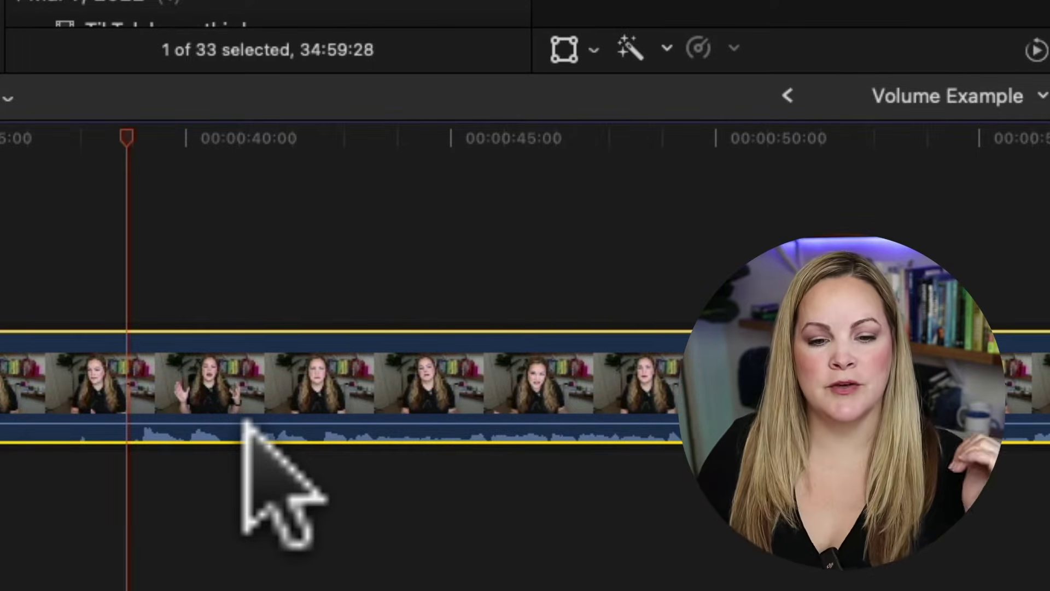
scroll(249, 429, "right", 3)
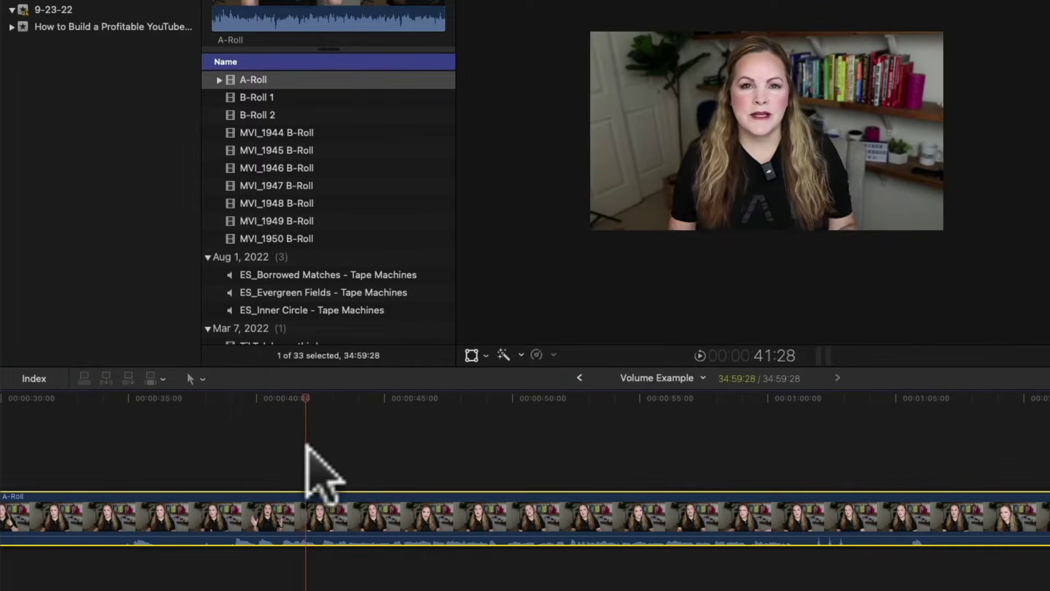
left_click(459, 447)
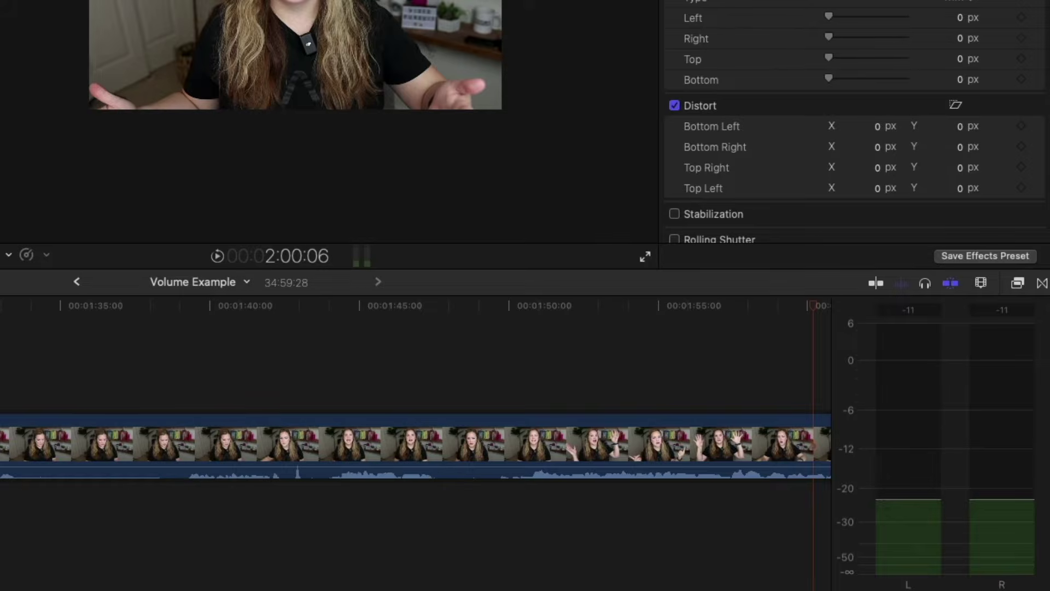
- Locate the workspace's Audio Meters display option and play A-Roll from about 1:21:20 to check its audio levels
left_click(293, 5)
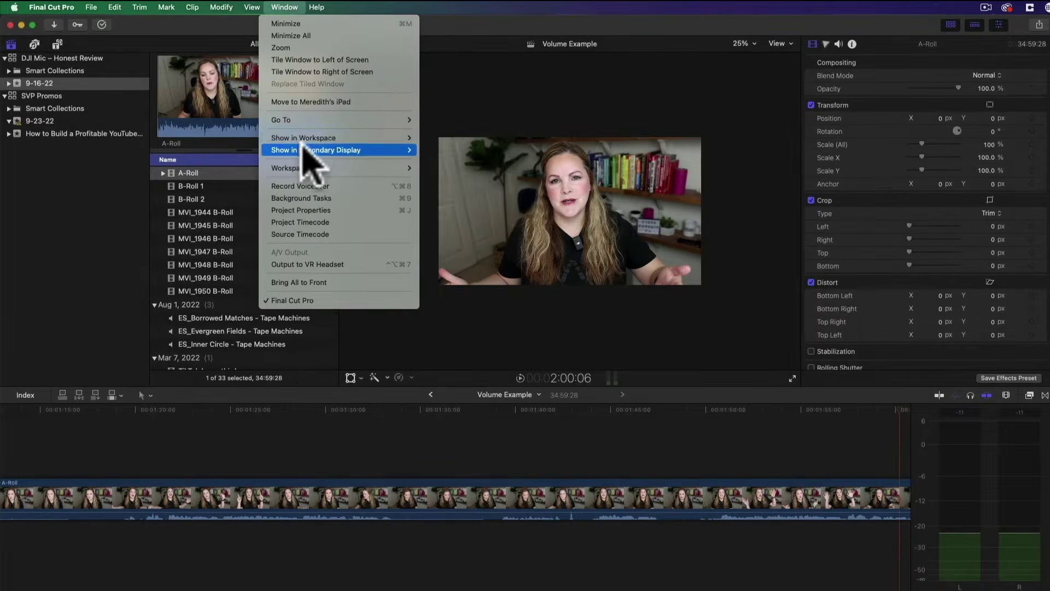
mouse_move(270, 245)
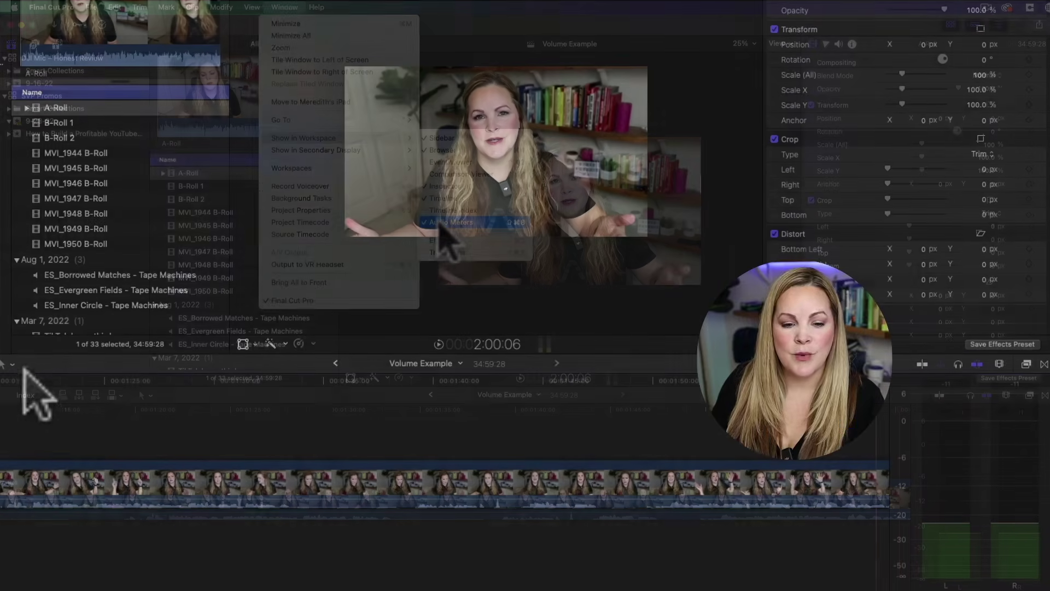
left_click(41, 475)
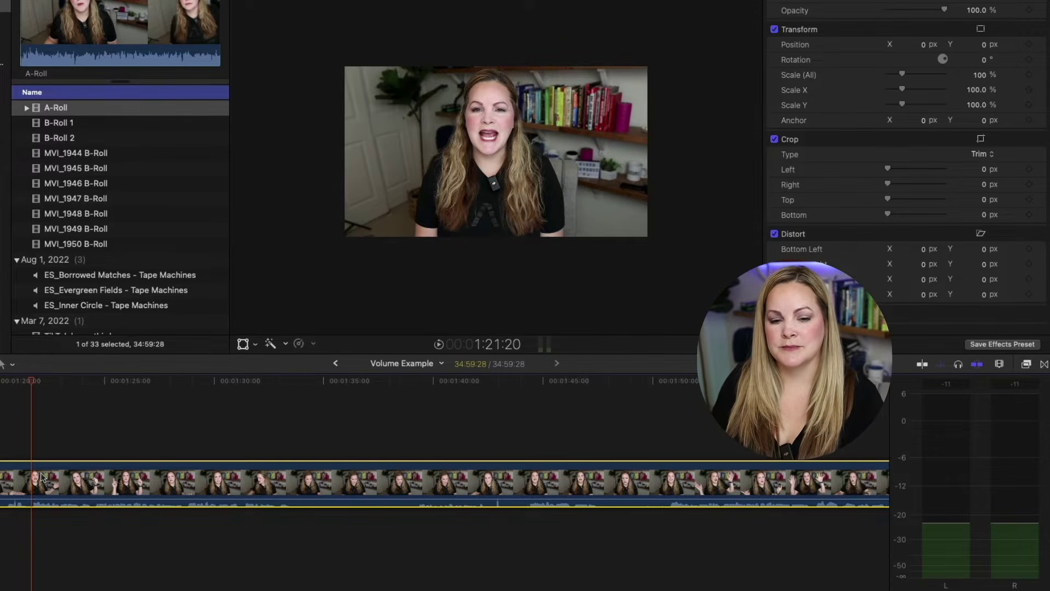
key("space")
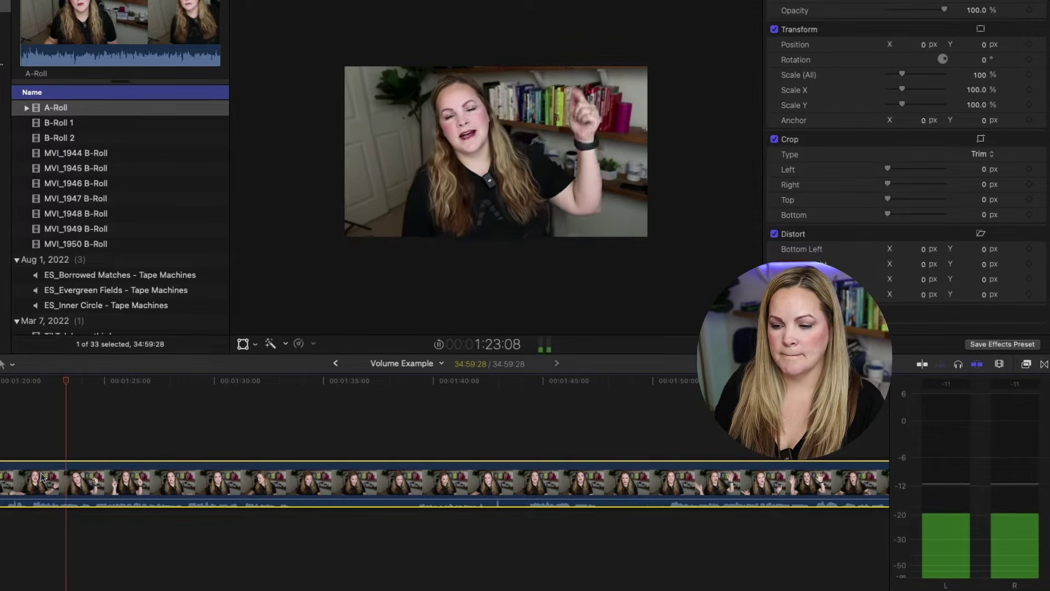
key("space")
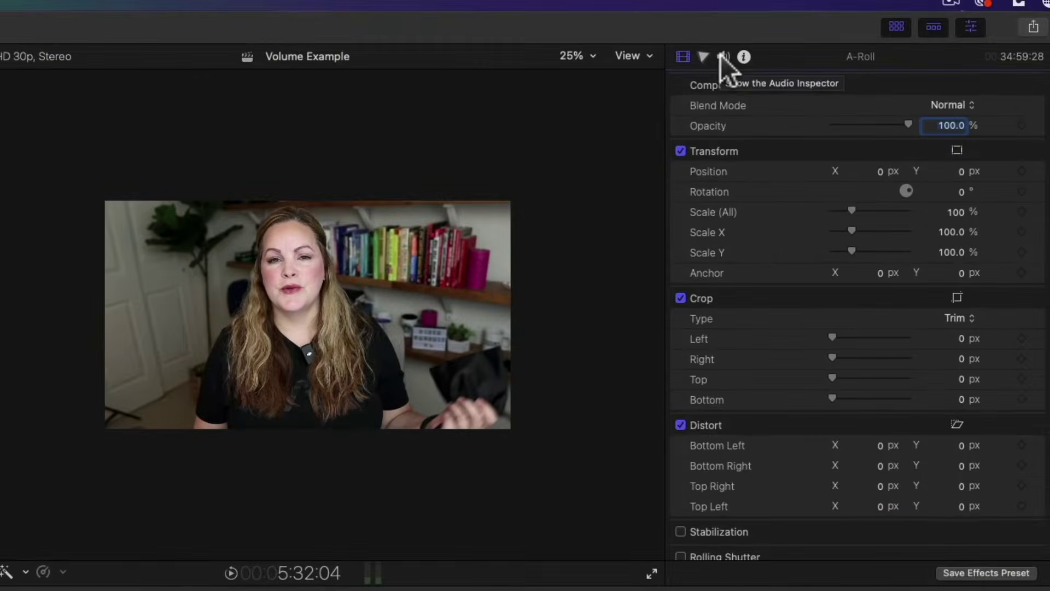
- Show the A-Roll clip's audio settings and set its volume to 12 dB
left_click(723, 56)
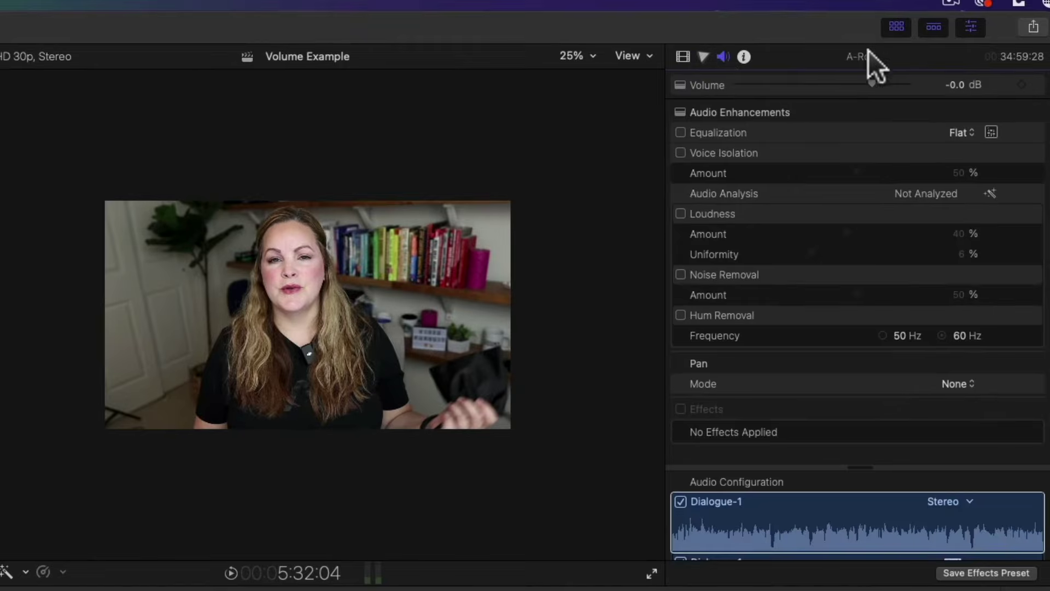
left_click_drag(871, 83, 936, 84)
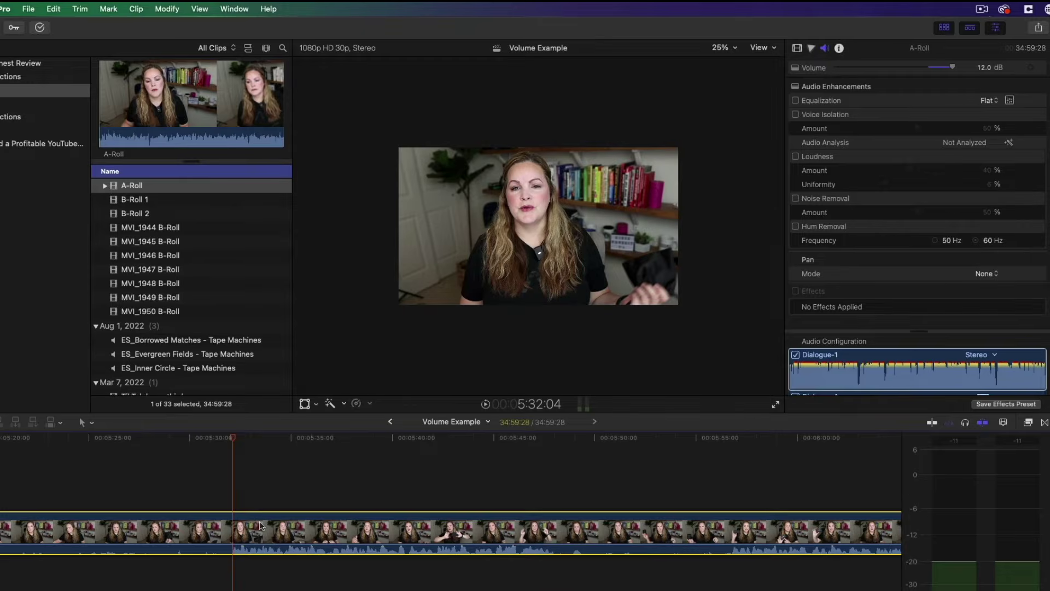
key("super+equal")
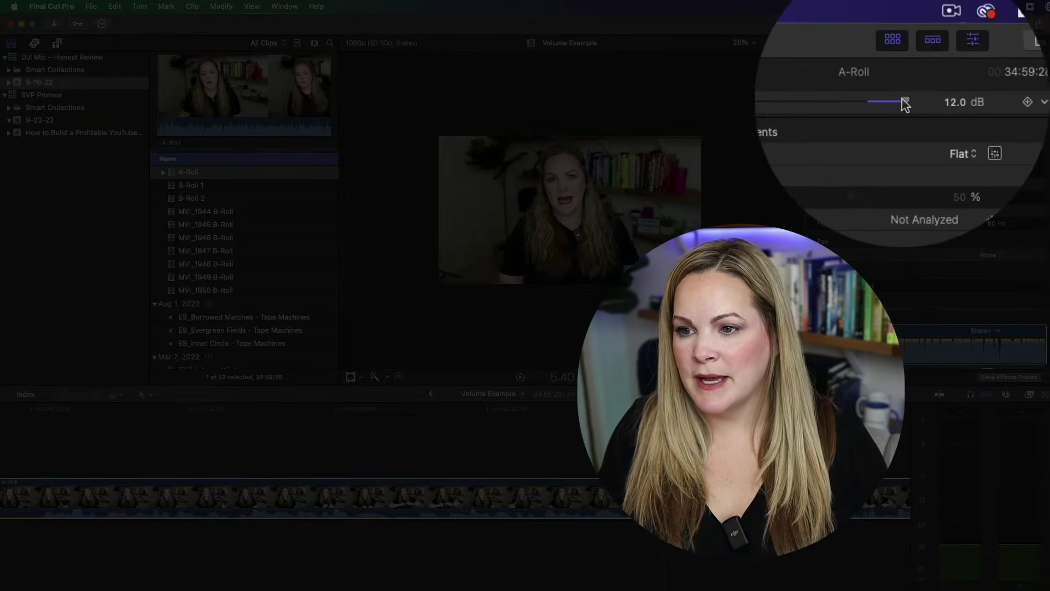
- Reset the A-Roll volume to 0 dB, then adjust it during playback to 12 dB and down to 8.1 dB
left_click_drag(903, 102, 901, 111)
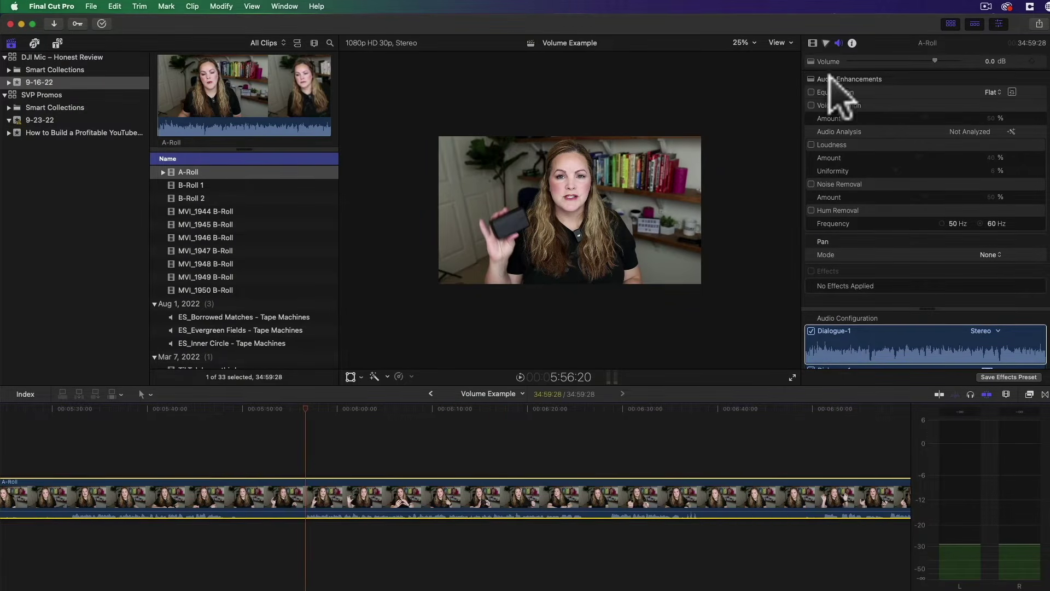
left_click(887, 91)
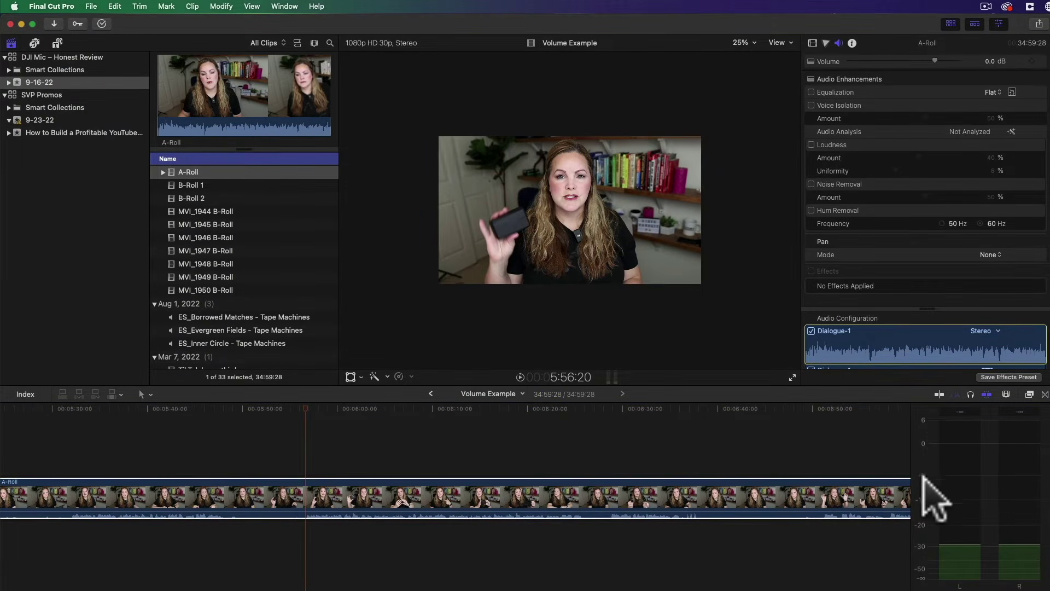
left_click(354, 490)
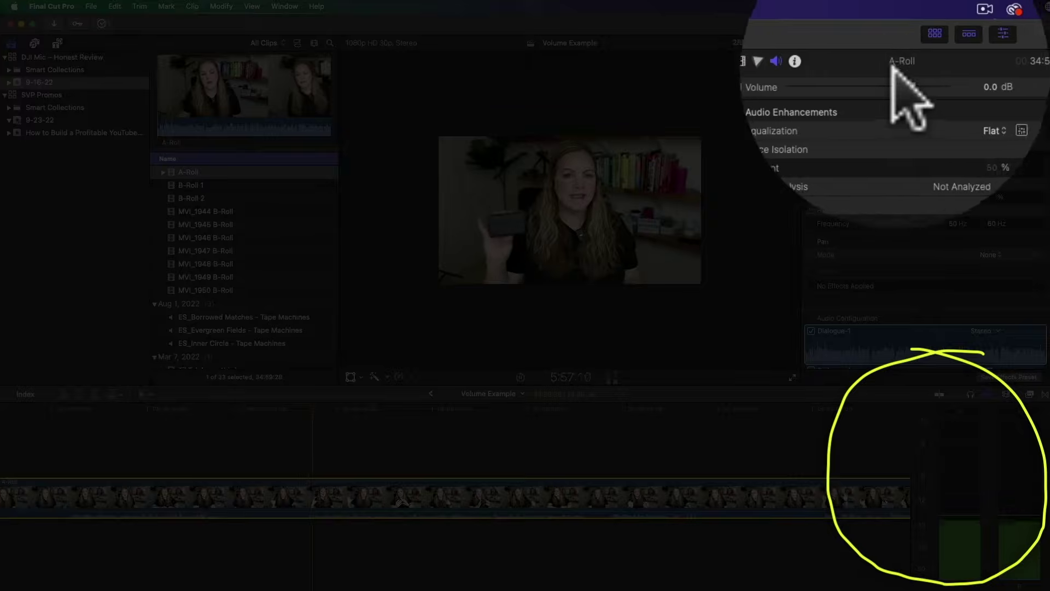
left_click_drag(931, 54, 948, 59)
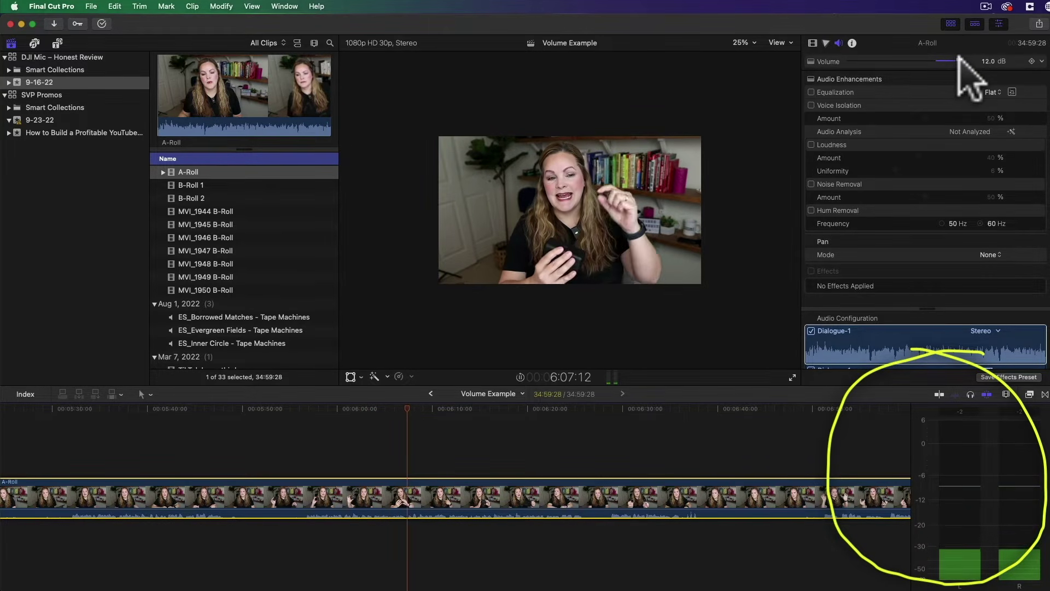
left_click_drag(956, 55, 958, 62)
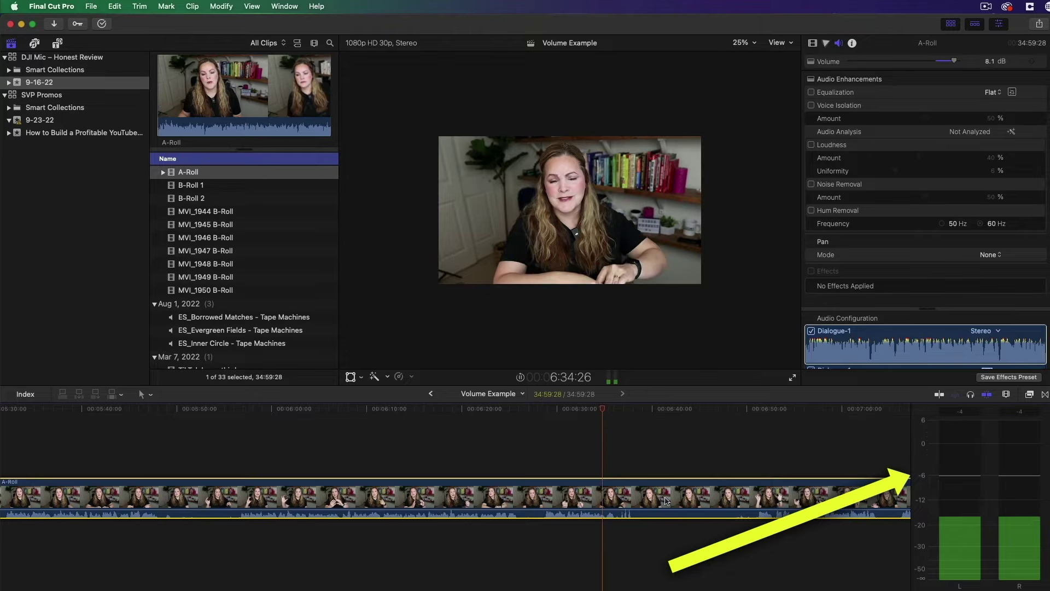
key("space")
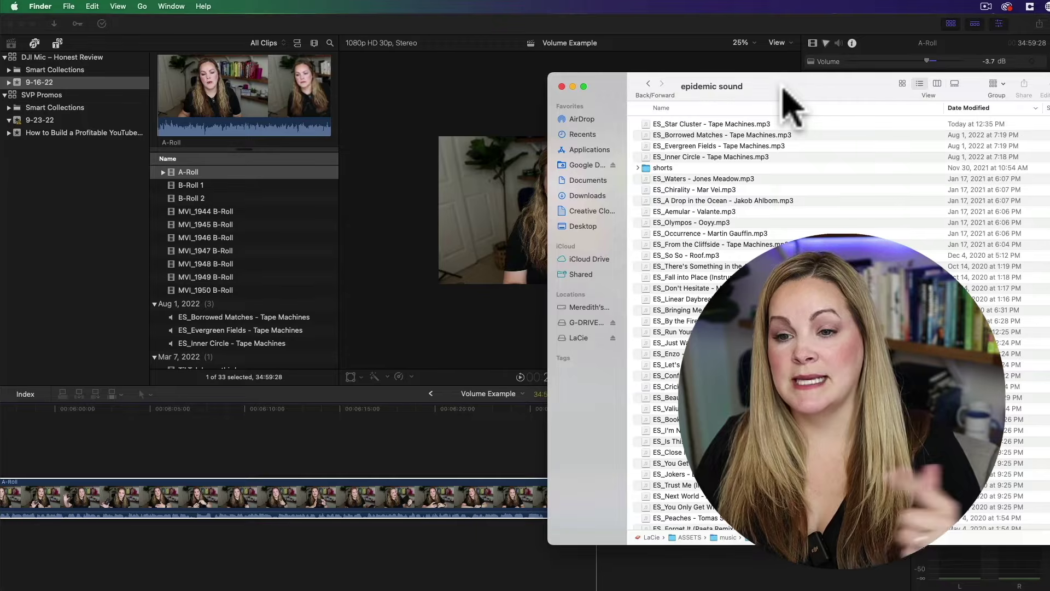
- Add ES_Chirality - Mar Vei.mp3 from the epidemic sound folder in Finder beneath the A-Roll clip in the timeline
left_click(656, 190)
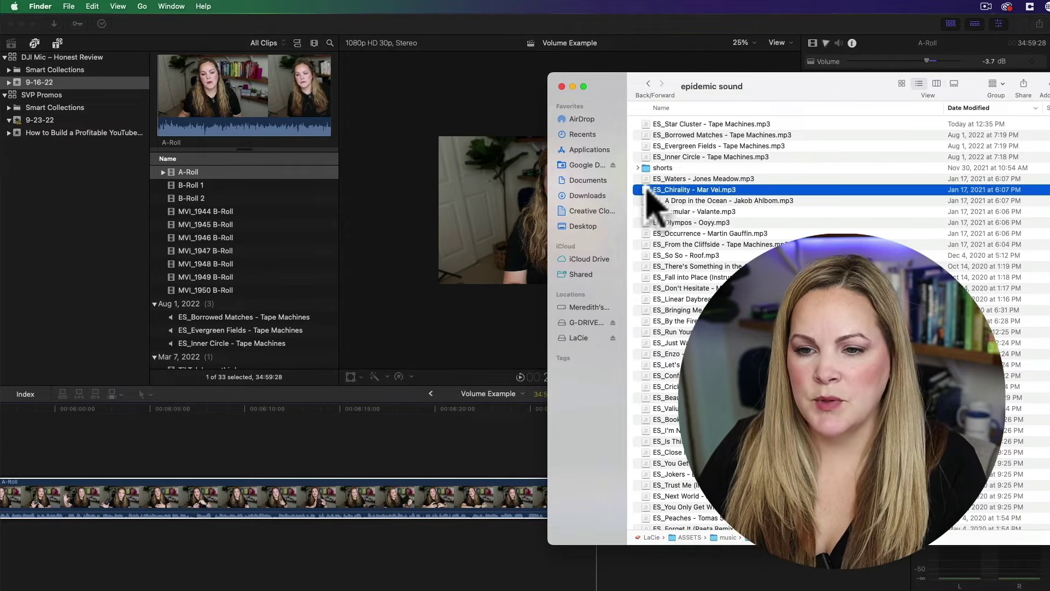
left_click_drag(646, 188, 348, 529)
left_click(386, 529)
key("super+equal")
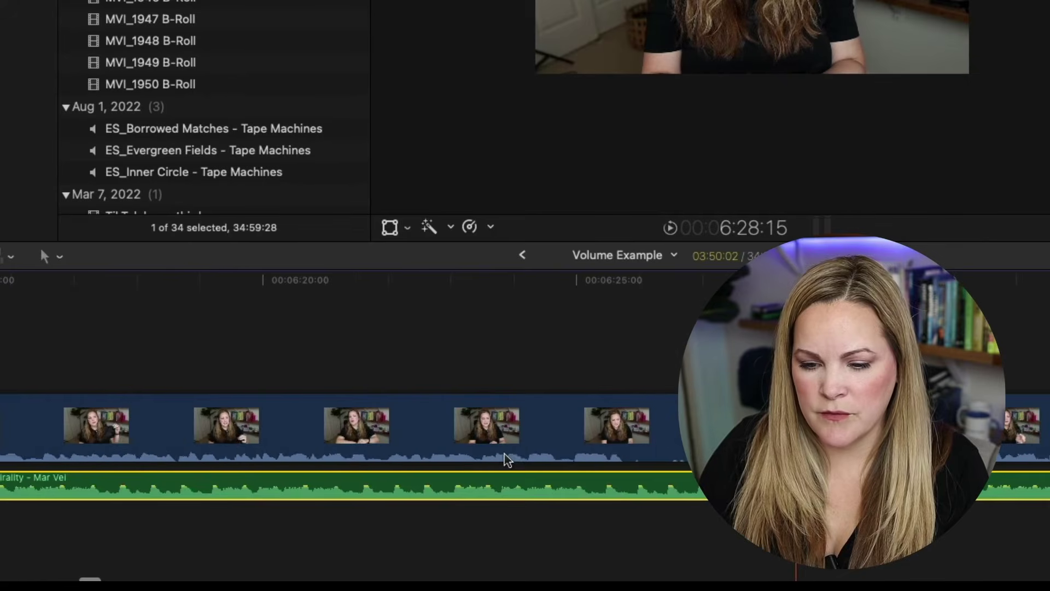
- Play the voice and music together, and lower the ES_Chirality music clip's volume to -23.9 dB
scroll(508, 459, "left", 10)
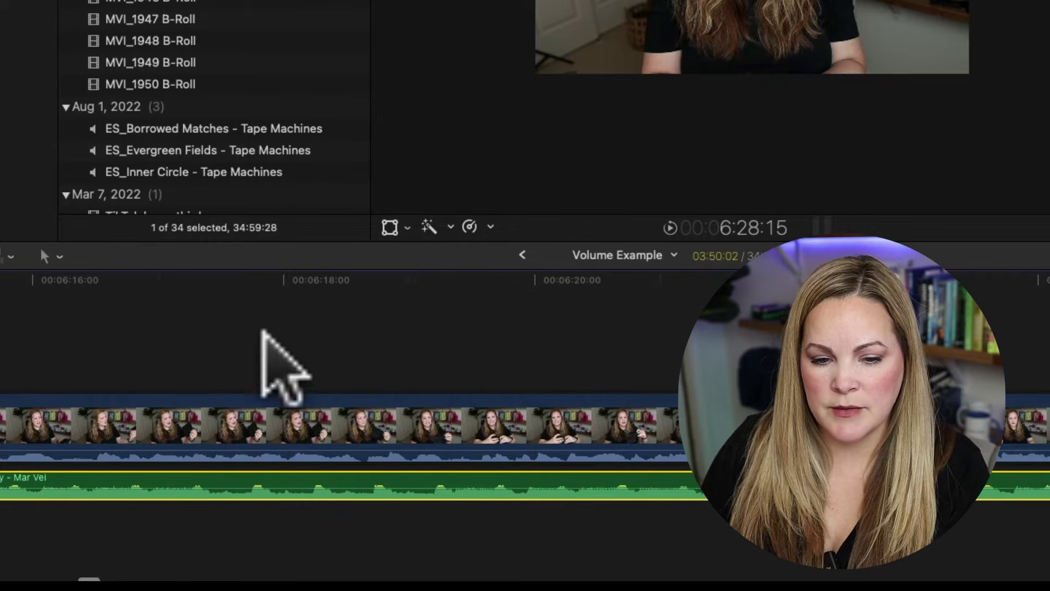
key("space")
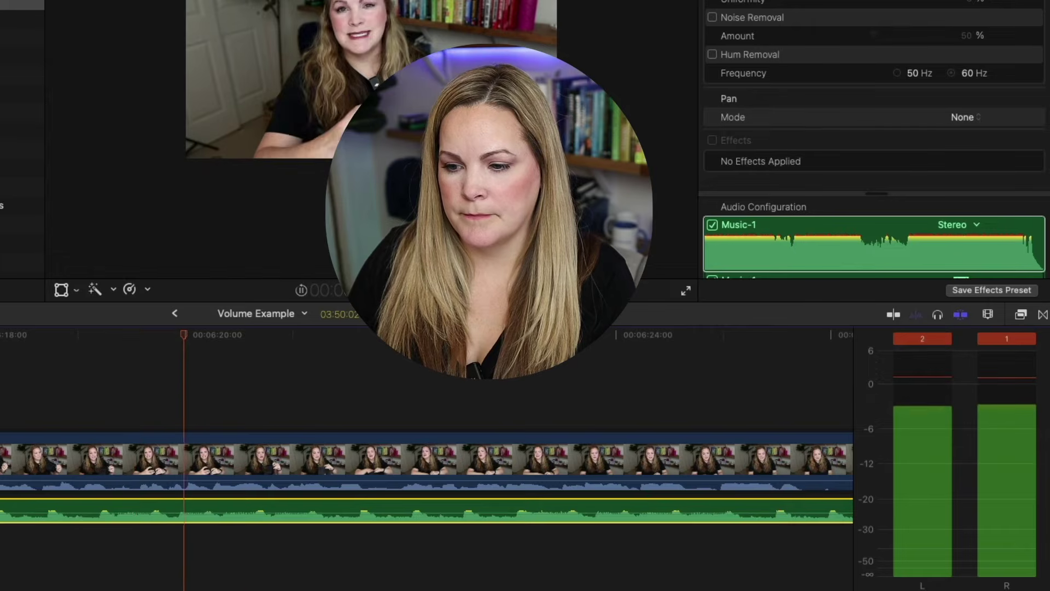
key("space")
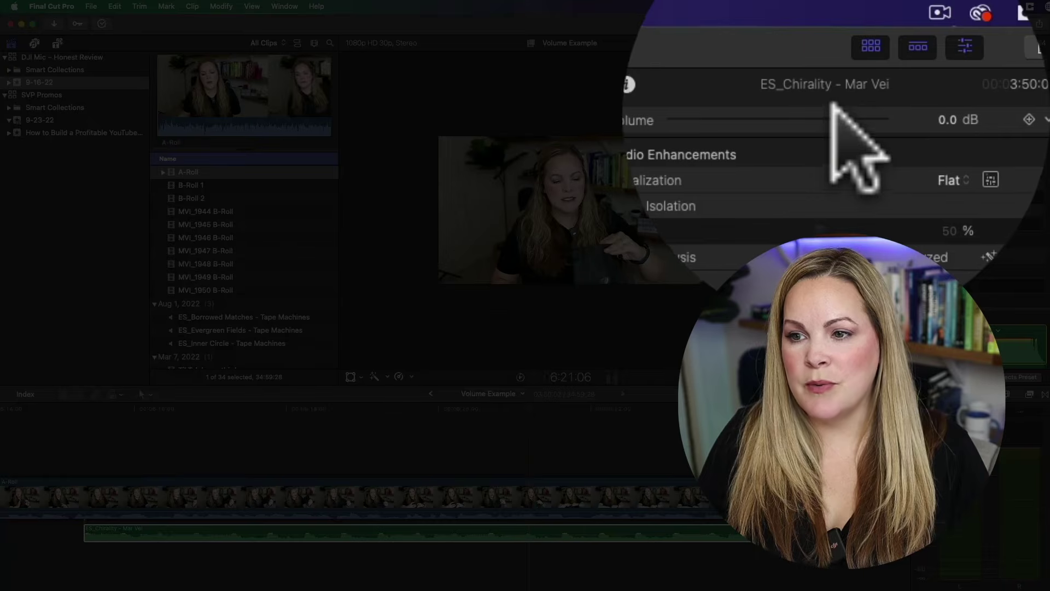
left_click_drag(934, 61, 895, 60)
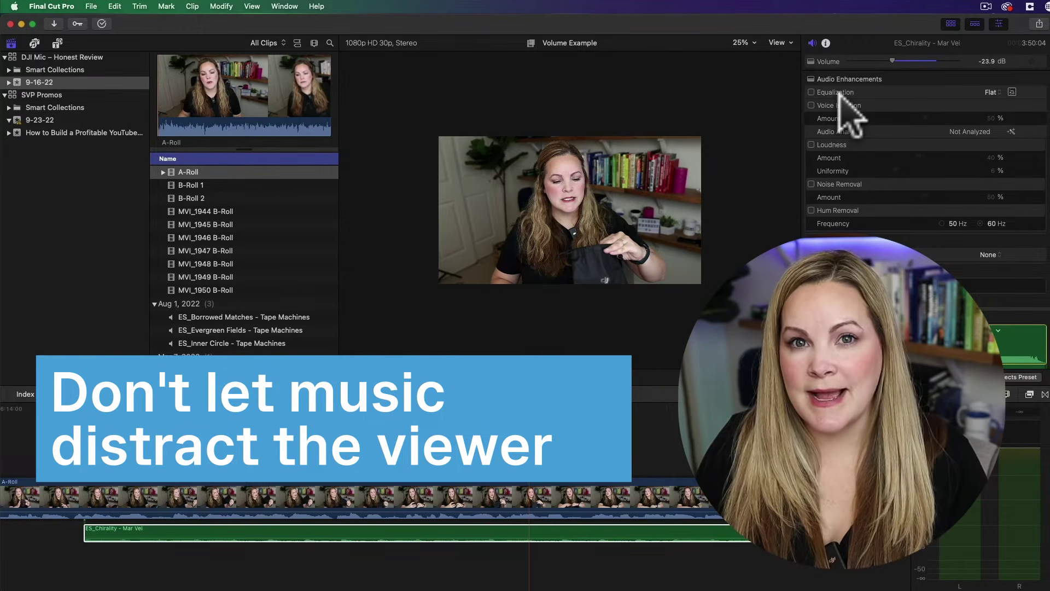
- Play the section with music again and reduce the ES_Chirality clip's volume to -30 dB
left_click(72, 410)
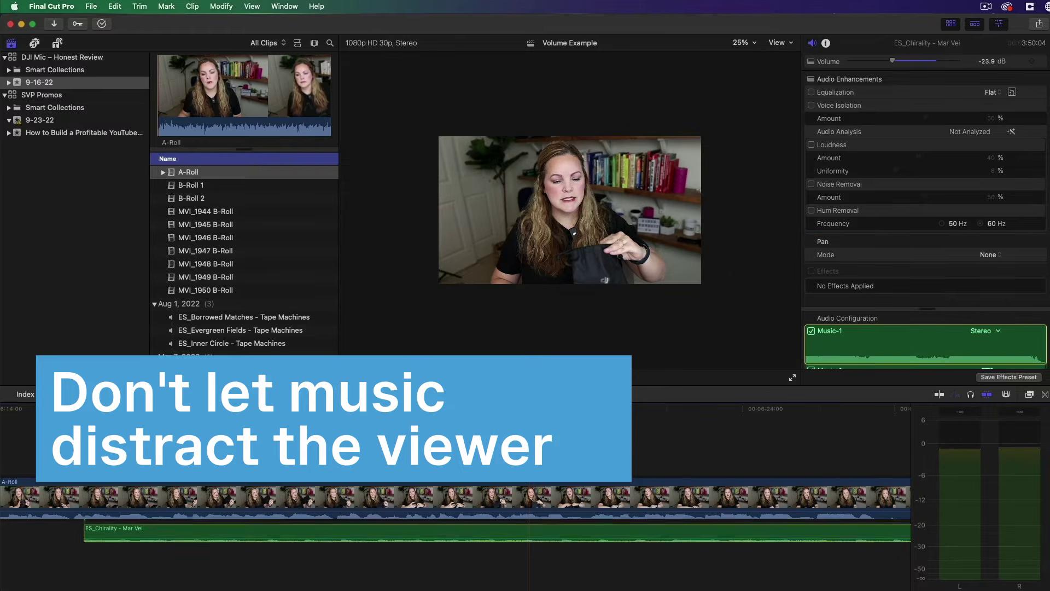
key("space")
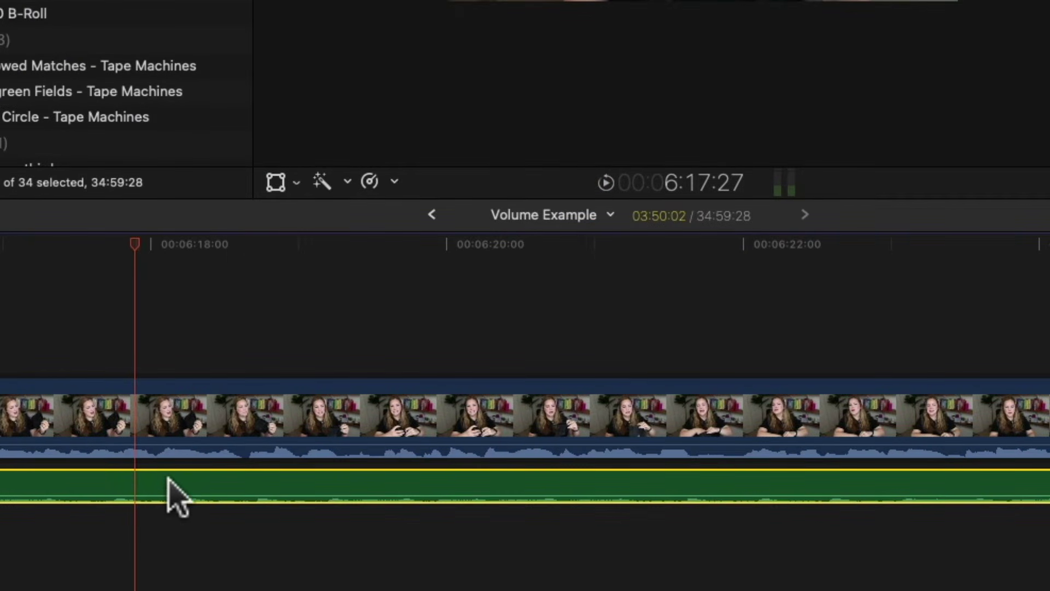
key("super+equal")
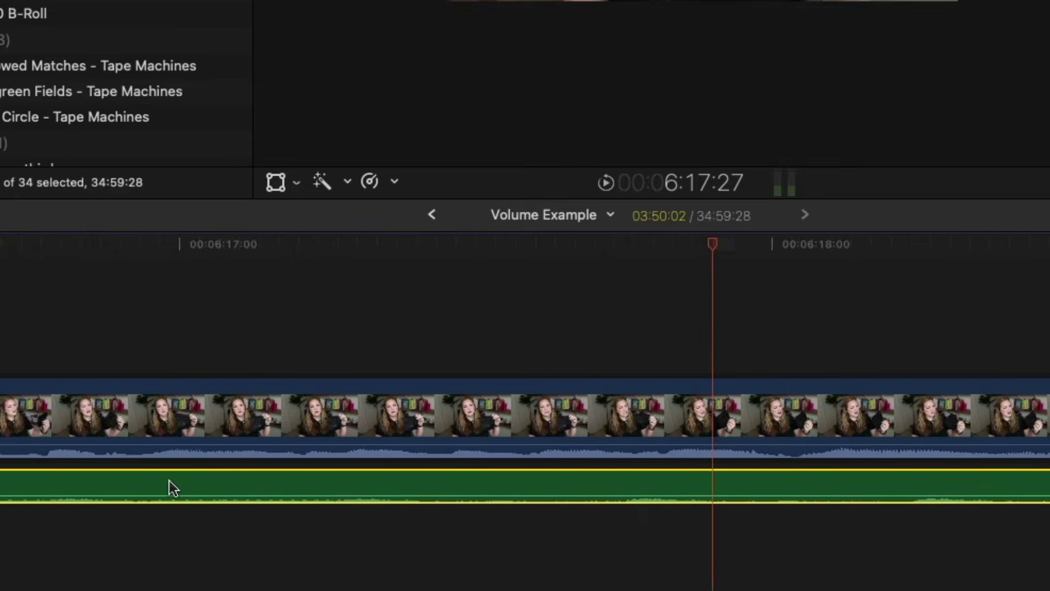
scroll(169, 481, "left", 5)
left_click_drag(258, 472, 269, 590)
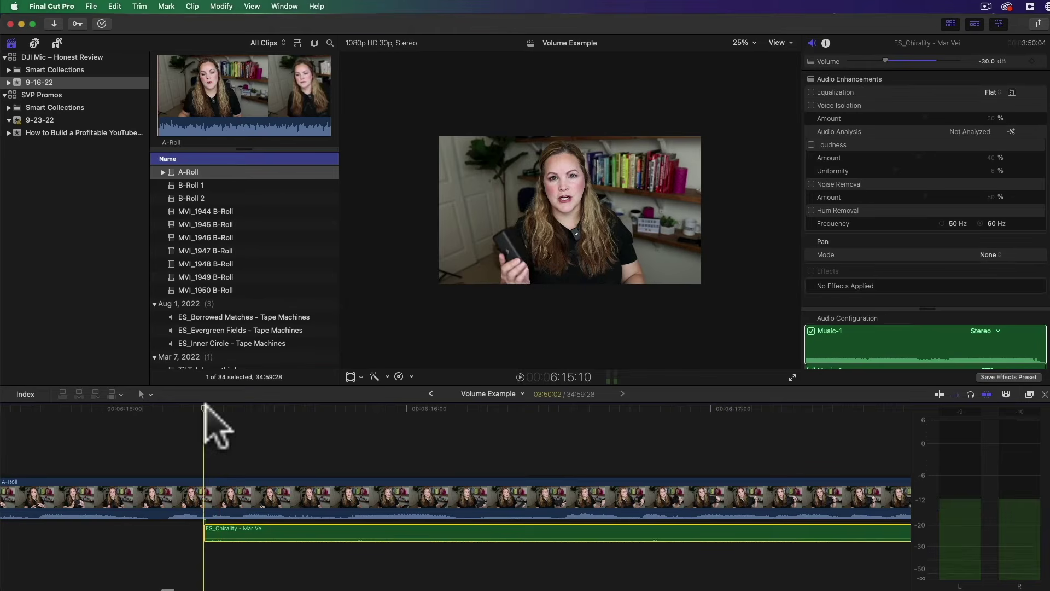
- Play from the start of the music clip at 6:15:10 to check the music level against the voice
key("space")
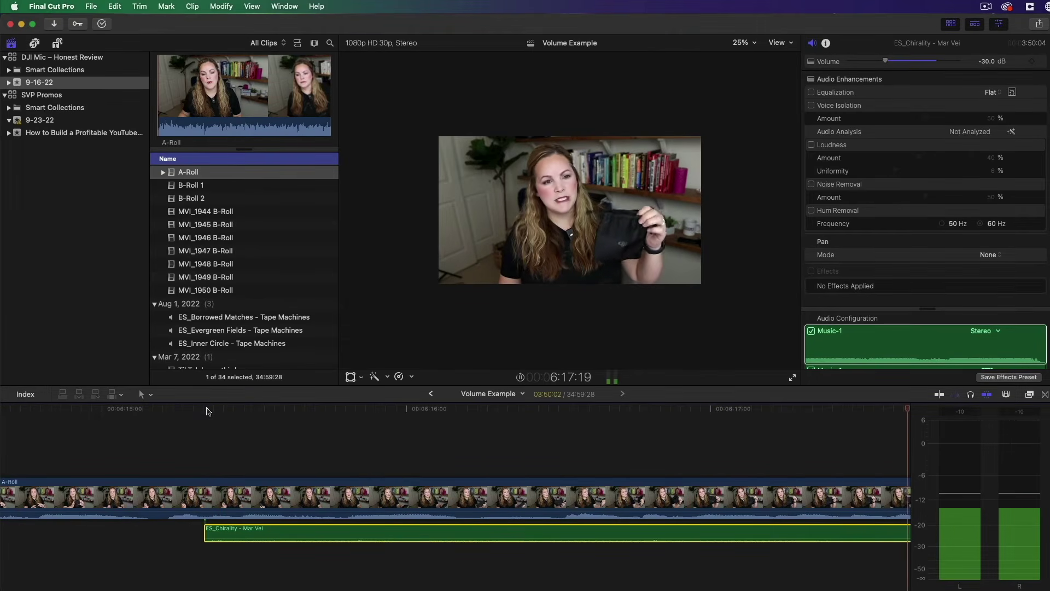
key("super+minus")
key("super+minus")
scroll(207, 411, "left", 10)
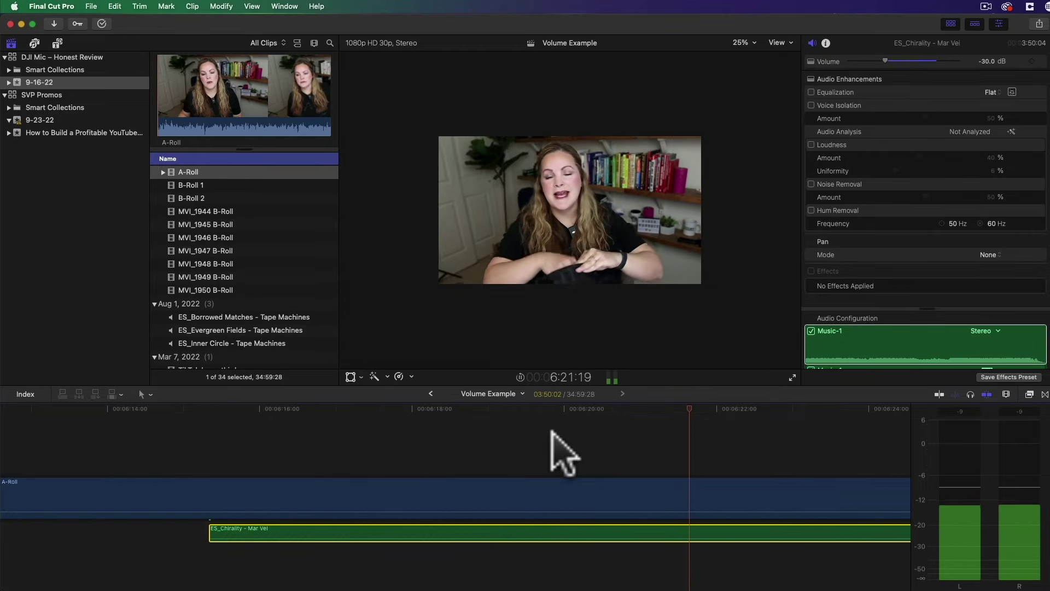
key("space")
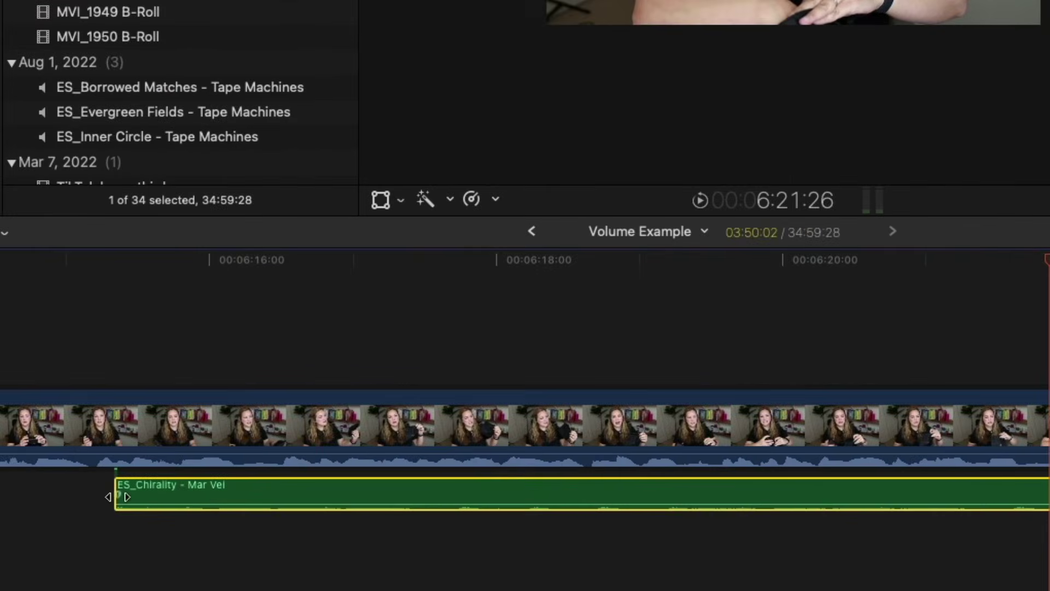
- Add a fade-in to the start of the ES_Chirality music clip, ending at about 6:17
left_click_drag(210, 531, 239, 533)
left_click_drag(191, 495, 356, 494)
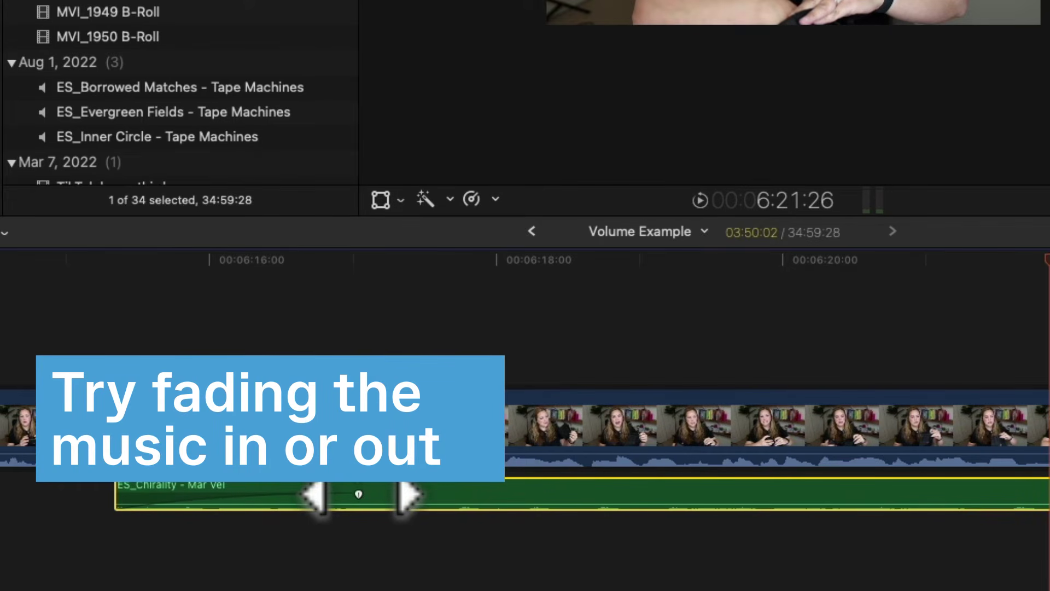
- Add a fade-out about 46 seconds long to the end of the ES_Chirality music clip
scroll(359, 497, "right", 15)
scroll(364, 498, "right", 10)
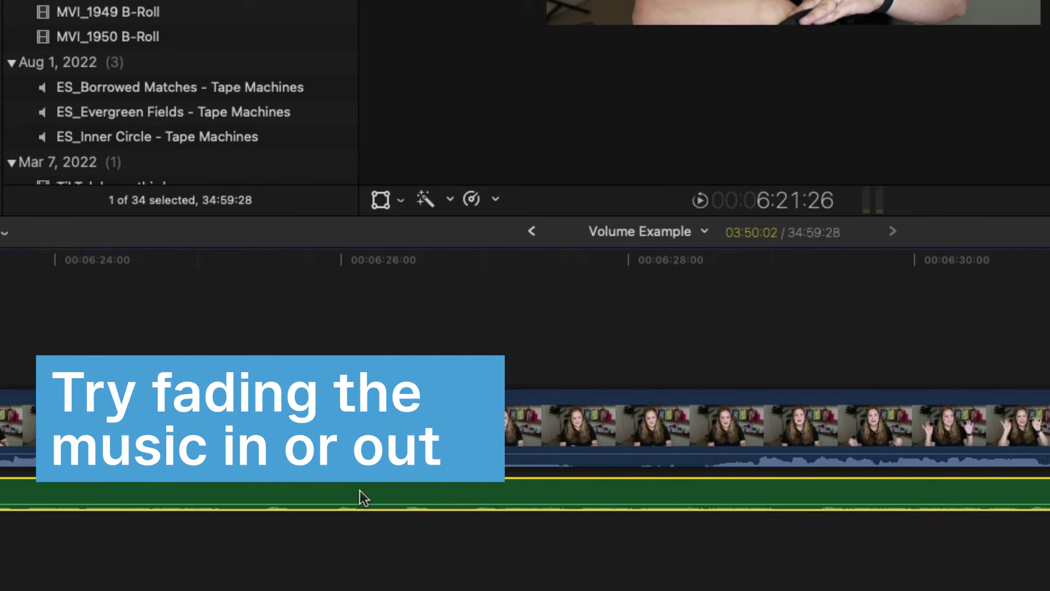
key("super+minus")
key("super+minus")
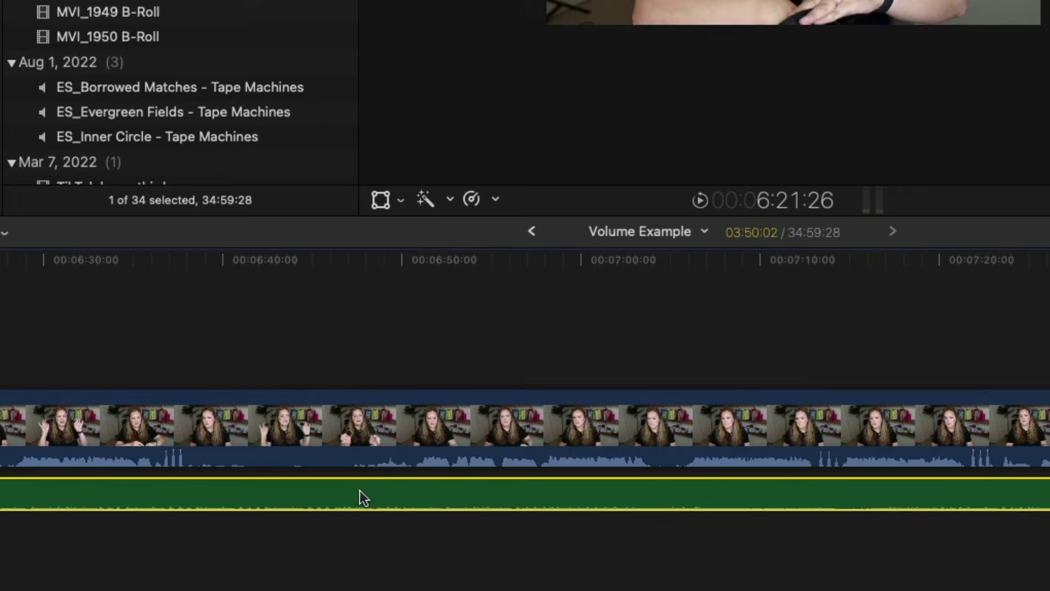
scroll(364, 497, "right", 15)
scroll(358, 497, "right", 15)
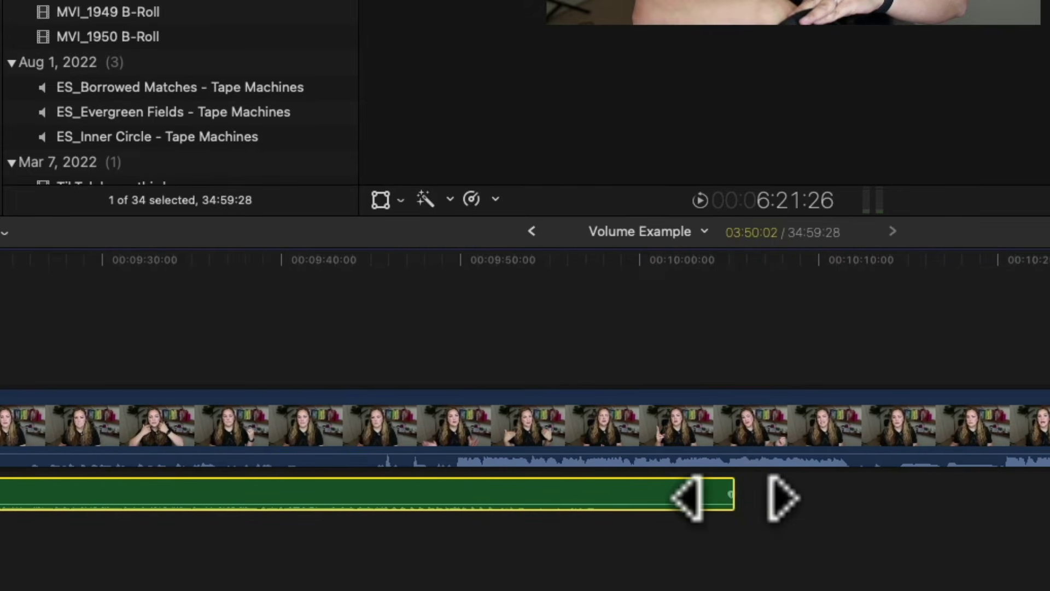
left_click_drag(735, 498, 0, 493)
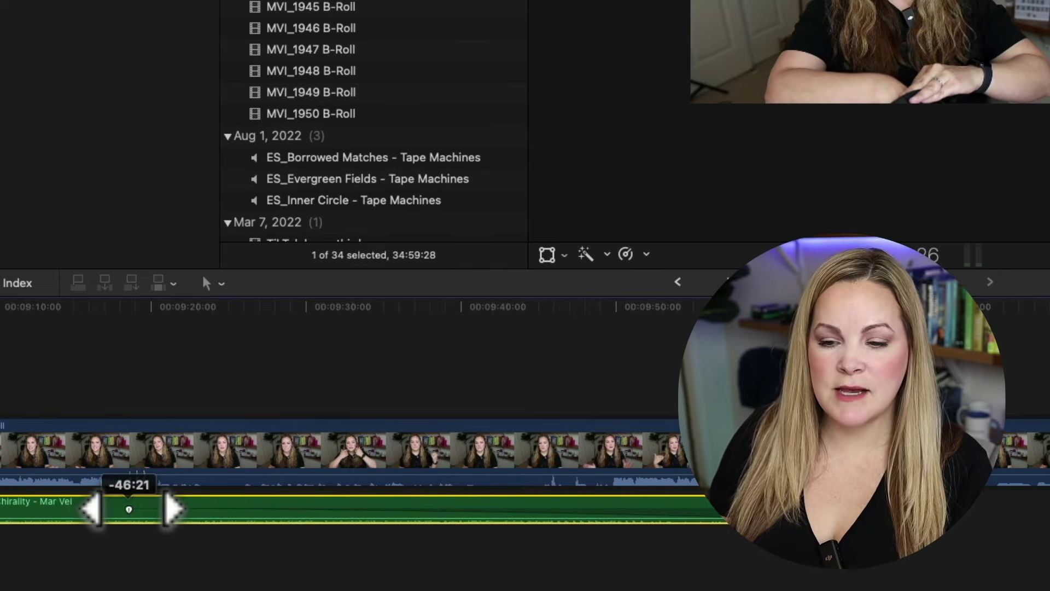
left_click_drag(129, 509, 113, 509)
- Add the ES_Mouth Pop Finger sound effect from Finder's sfx folder beneath the A-Roll clip at about 5:43:28
scroll(112, 512, "left", 20)
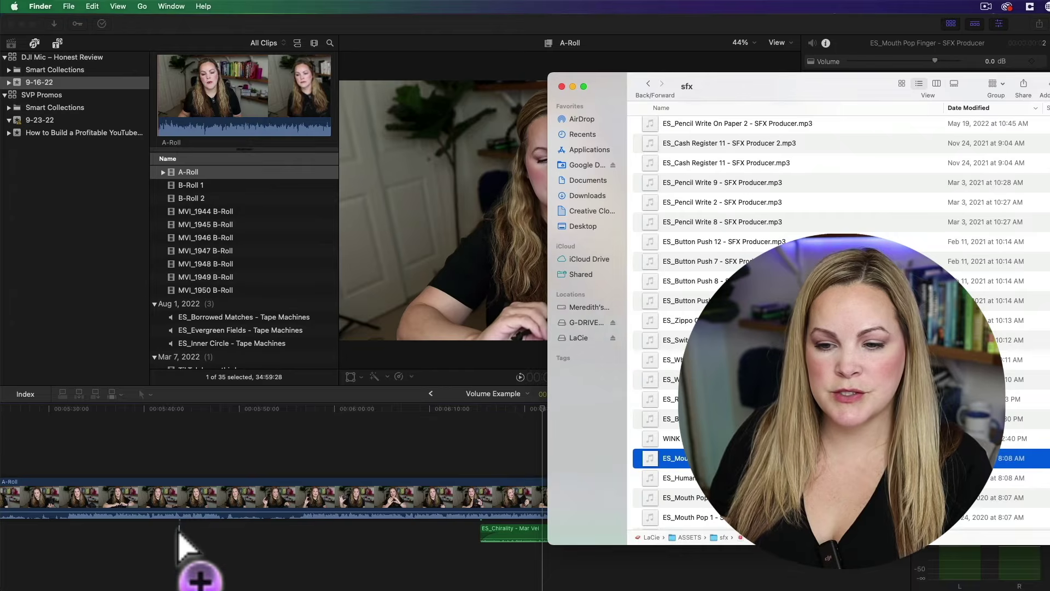
key("super+Tab")
left_click_drag(181, 542, 187, 499)
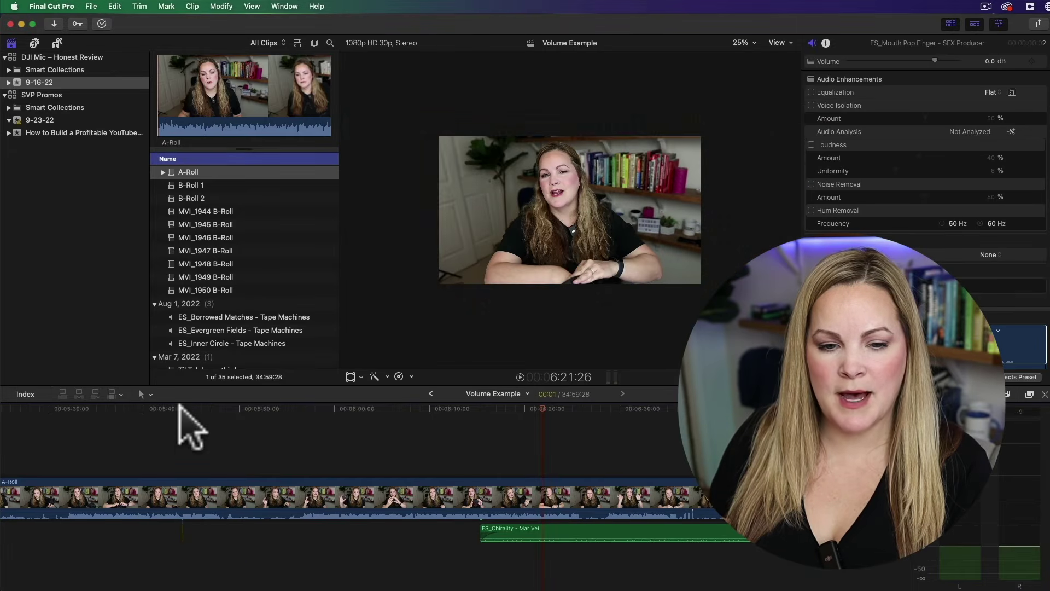
- Play the timeline from 5:43:27 through the ES_Mouth Pop Finger clip to check the sound effect's level against the voice
key("super+equal")
key("super+equal")
key("super+equal")
key("super+equal")
key("super+equal")
key("super+equal")
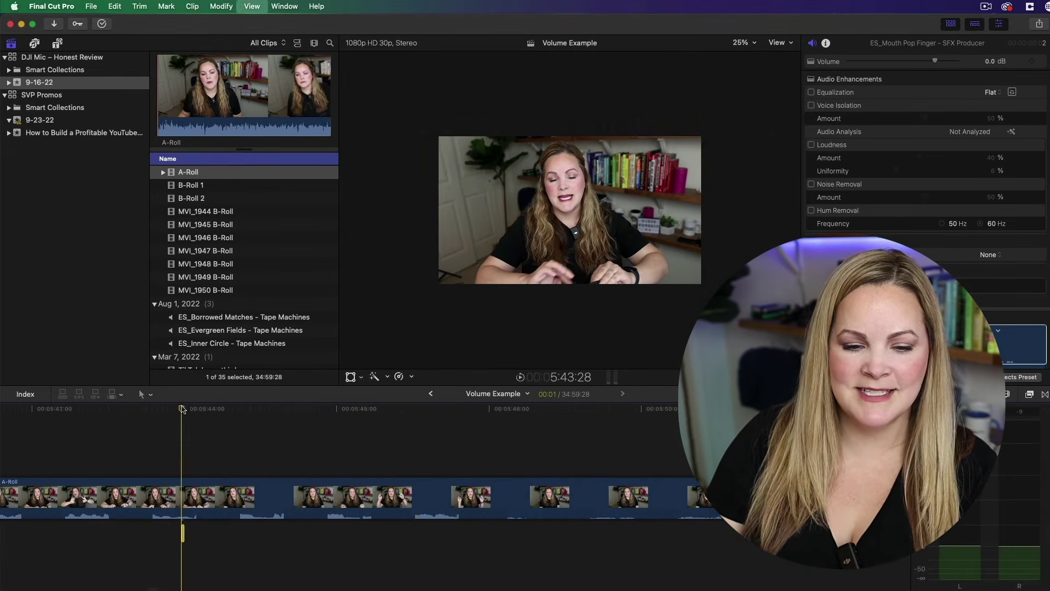
key("super+equal")
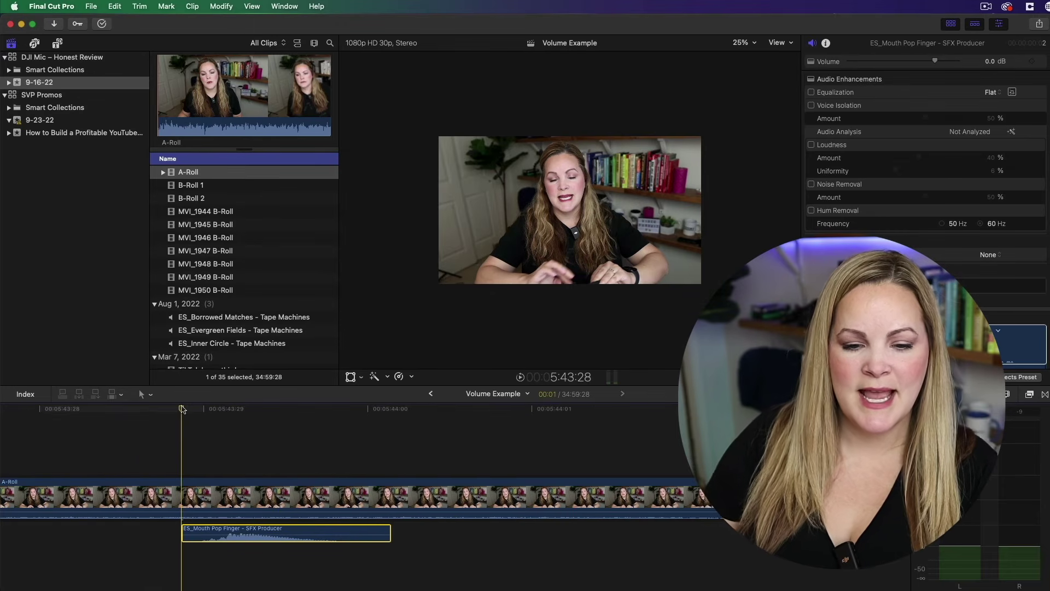
key("super+minus")
key("super+minus")
key("super+minus")
key("space")
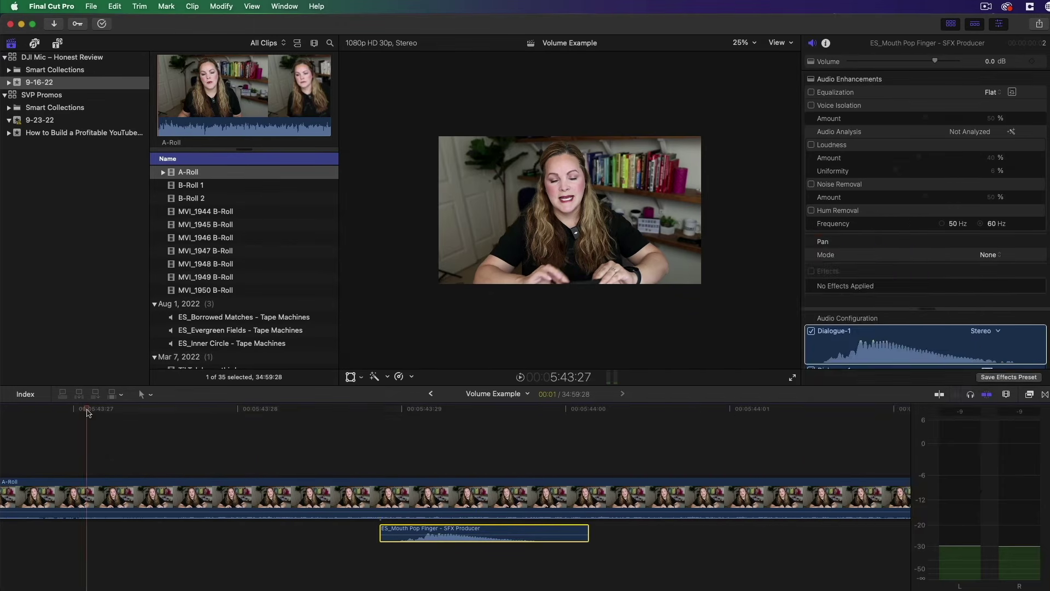
key("super+minus")
key("super+minus")
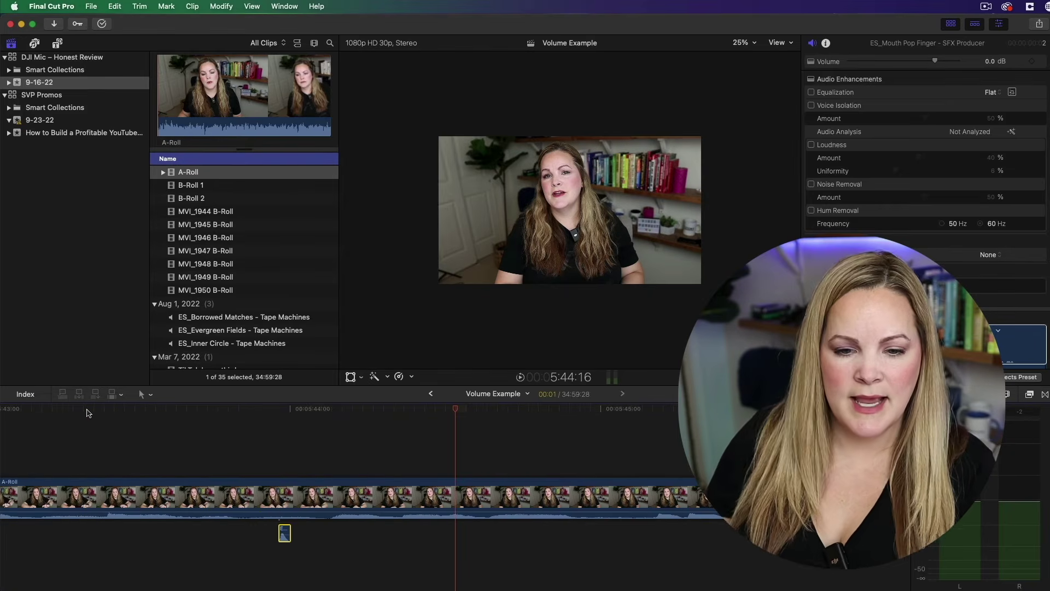
- Return the playhead to 5:43:26, just before the mouth pop sound effect, and examine the clip up close
left_click(259, 408)
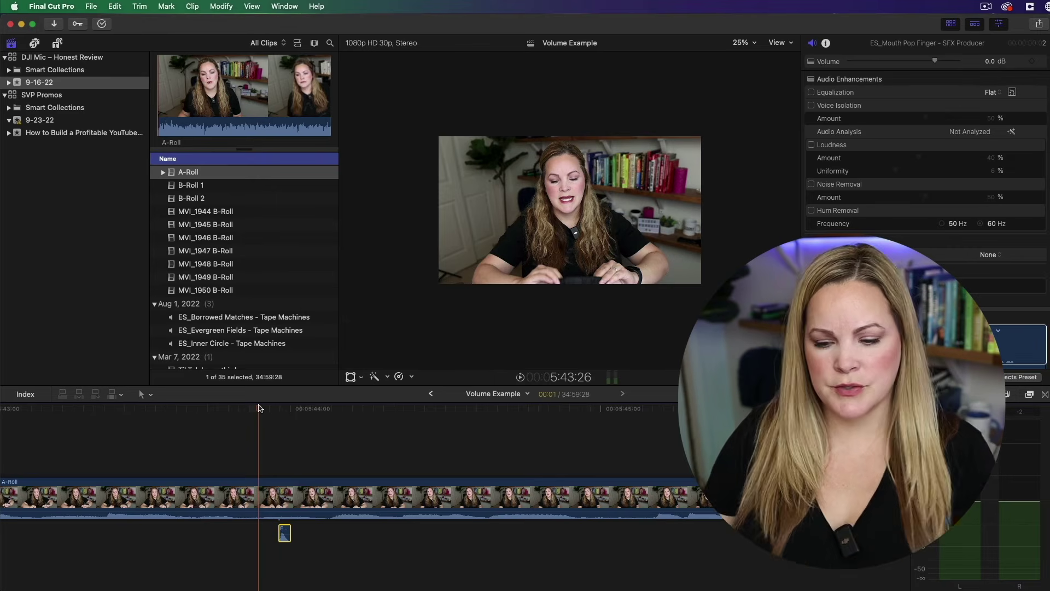
key("super+equal")
key("super+equal")
key("super+equal")
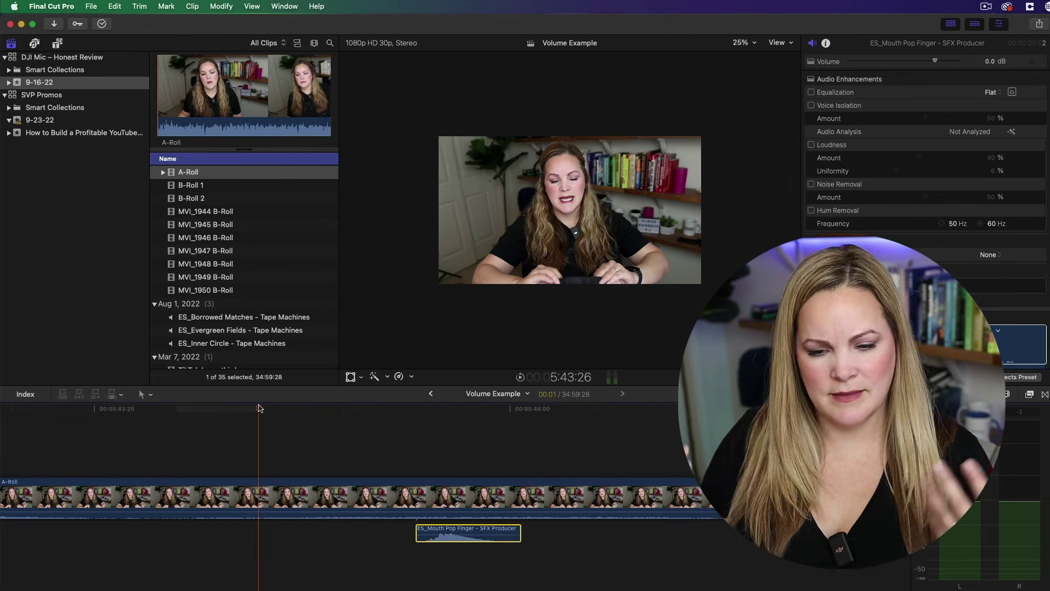